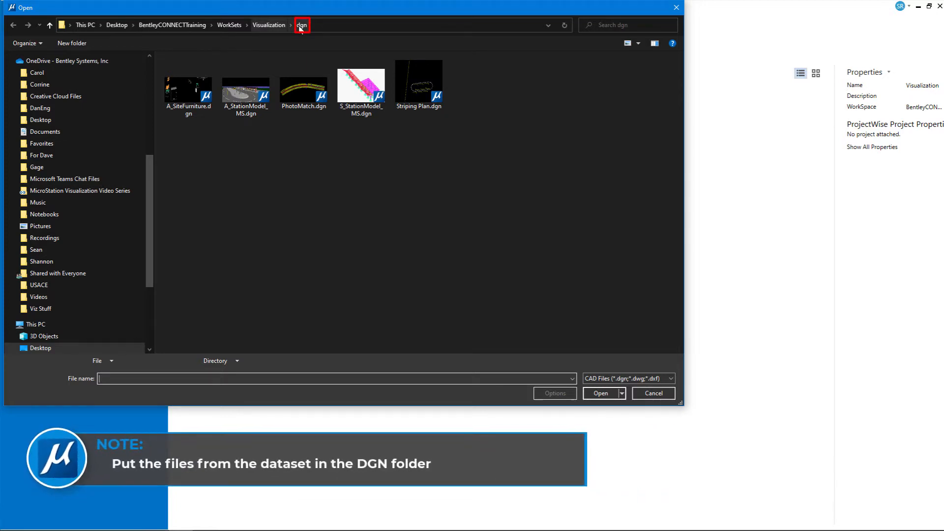
Open PhotoMatch.dgn from the Visualization workset's dgn folder.
left_click(303, 92)
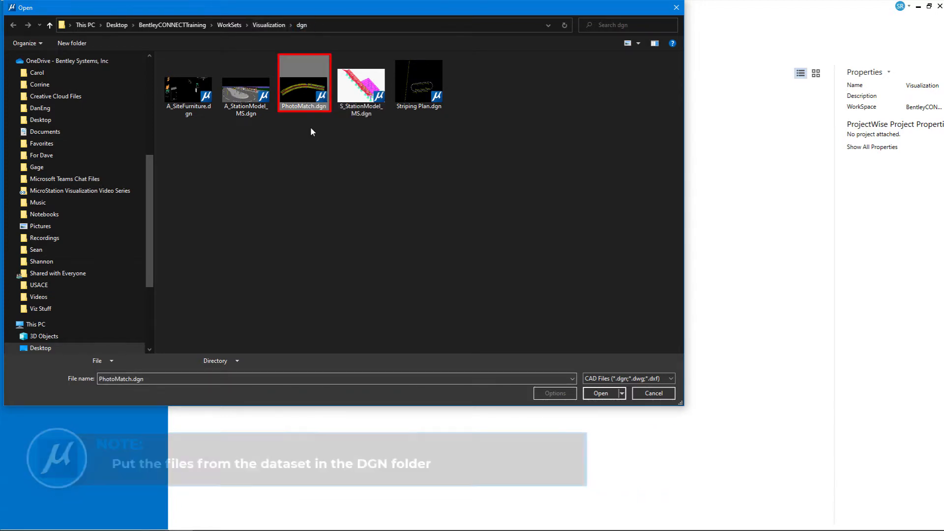
left_click(600, 393)
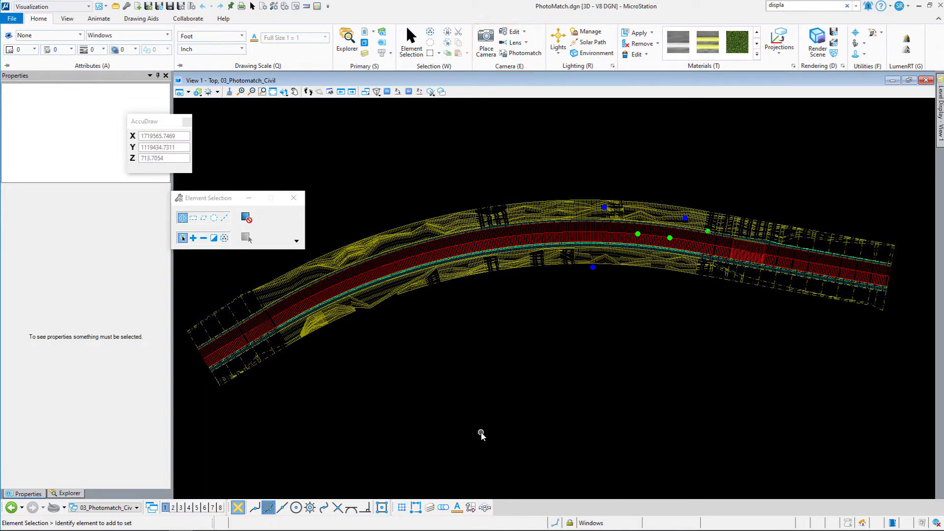
Start Photomatch in View 2 using phmatch_civil.jpg as the image.
left_click(521, 53)
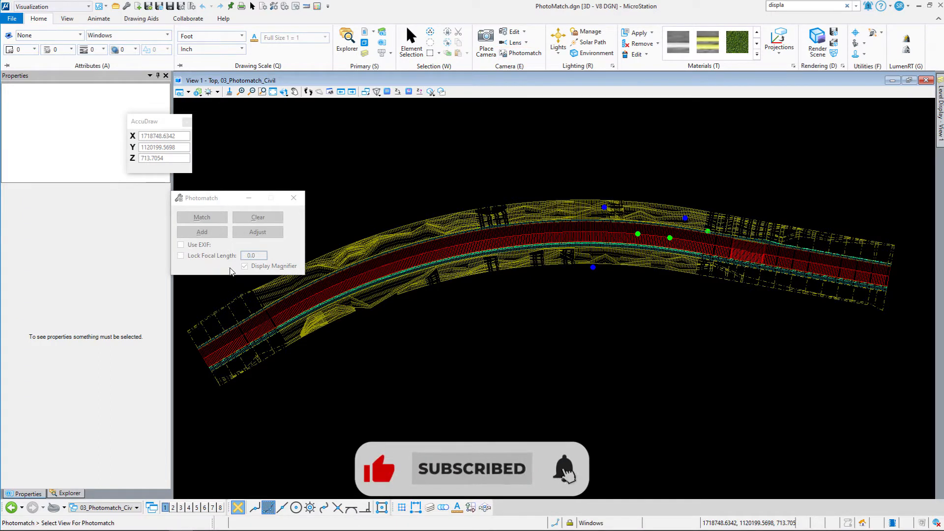
left_click(173, 508)
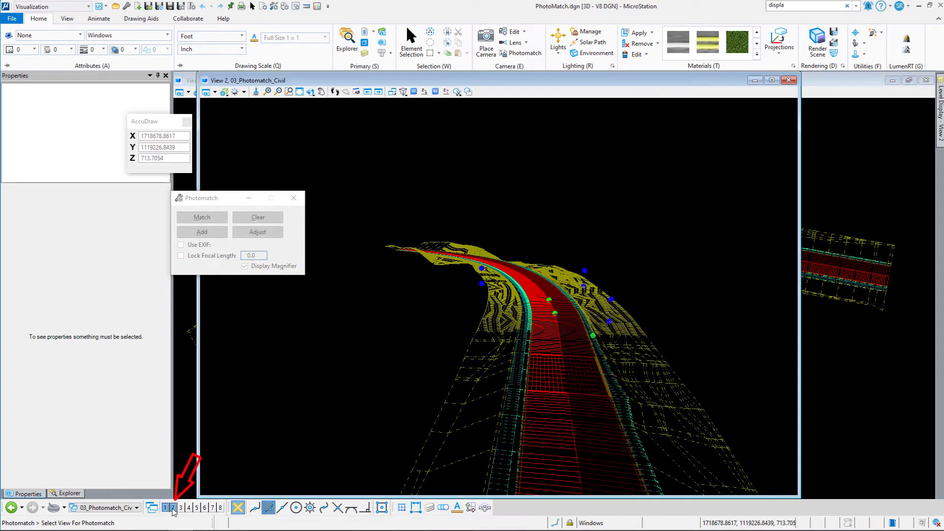
left_click(514, 215)
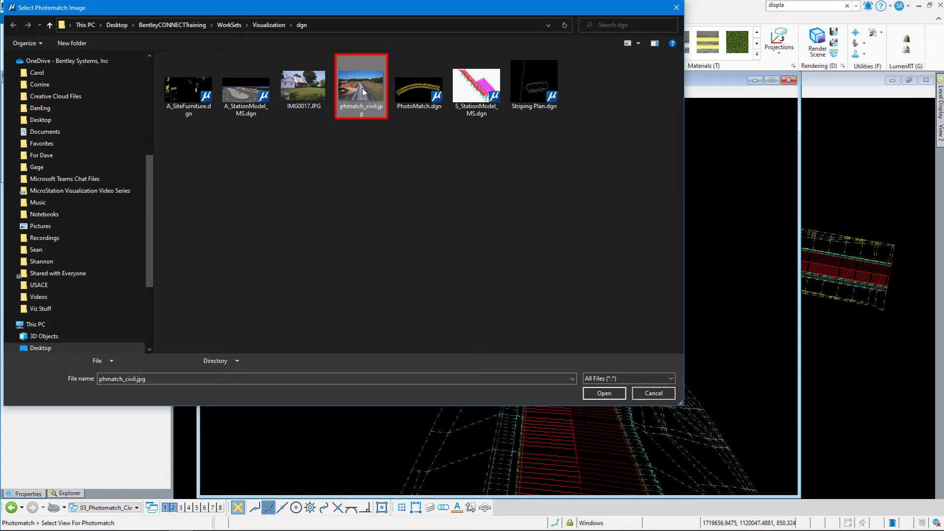
left_click(604, 393)
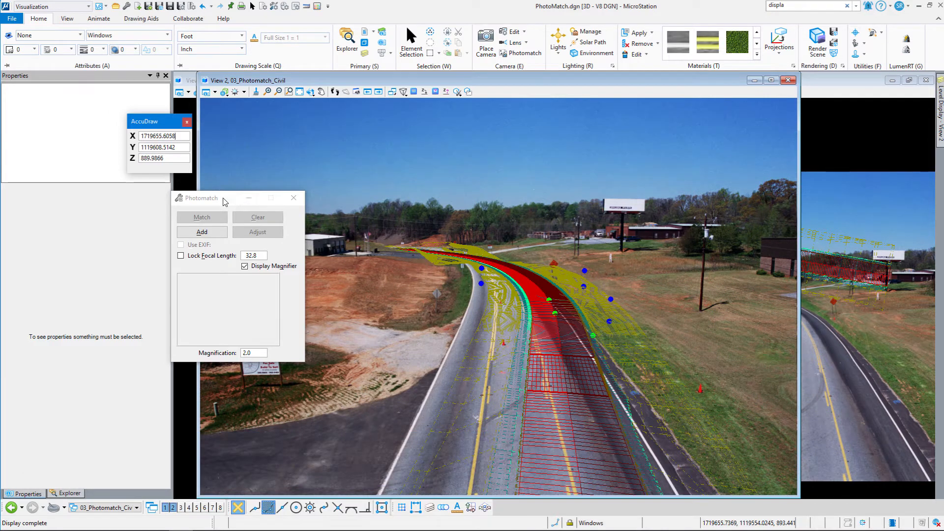
Add Photomatch point pairs linking the nearest power pole's top and base in the model to that pole in the photo.
left_click(201, 233)
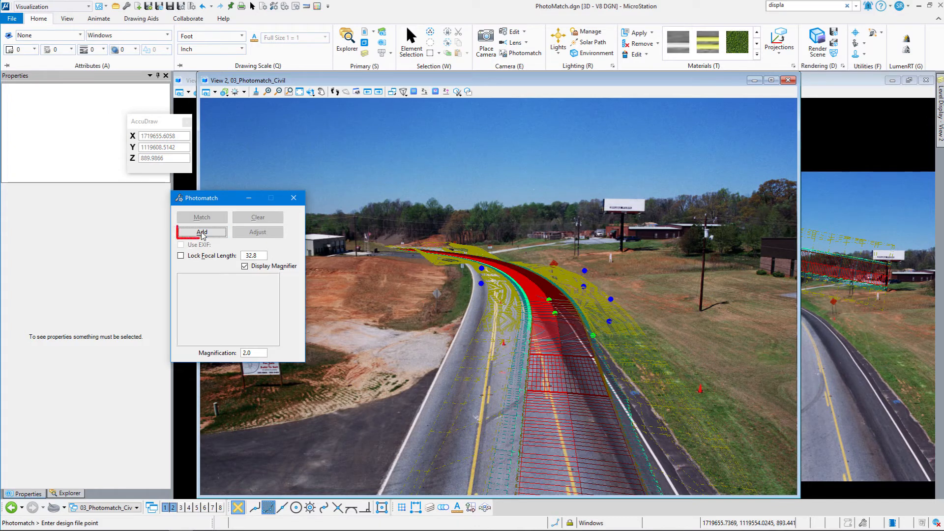
left_click(611, 298)
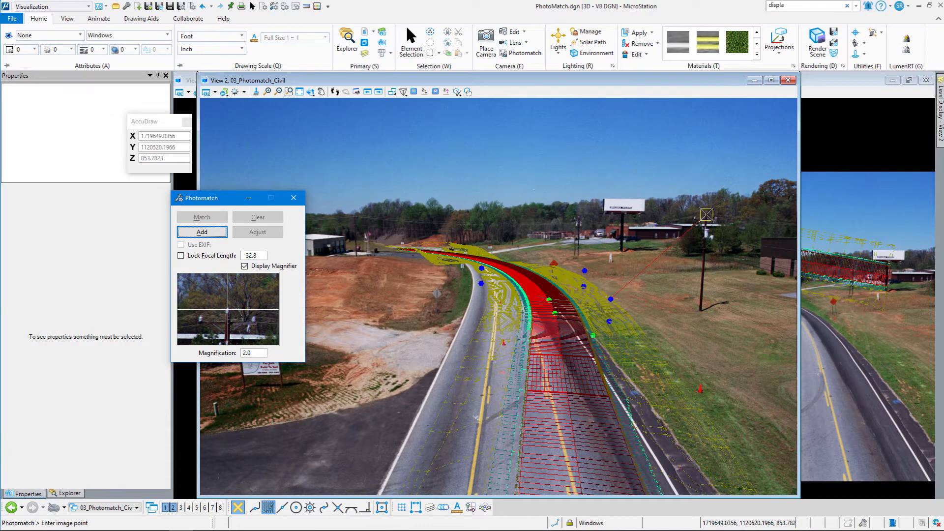
left_click(706, 215)
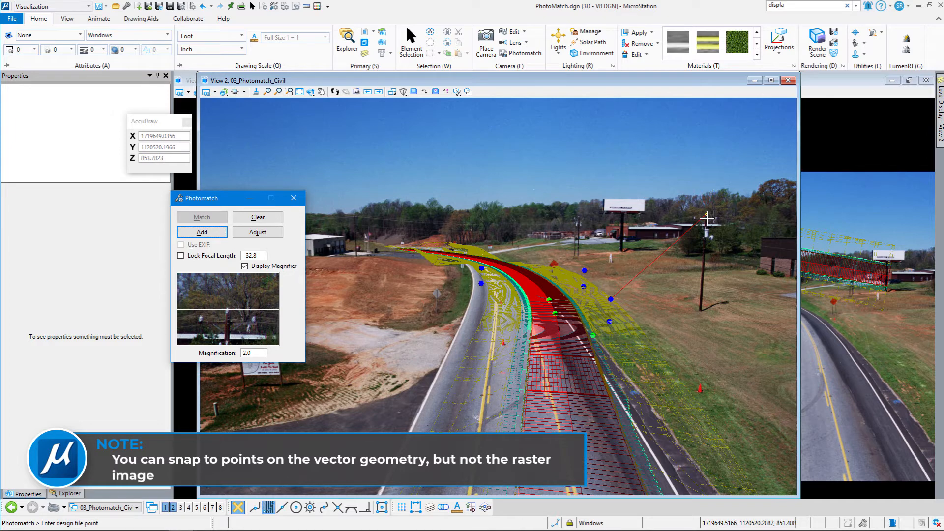
left_click(609, 321)
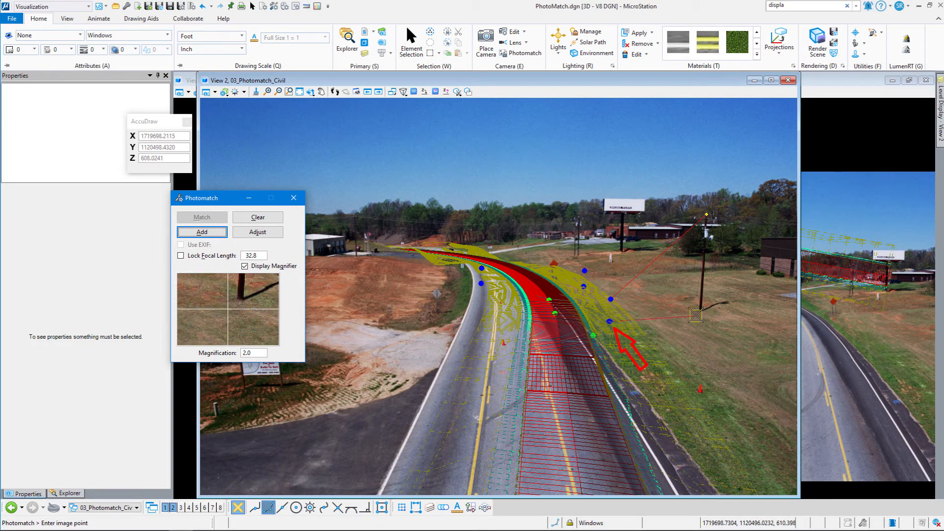
left_click(700, 310)
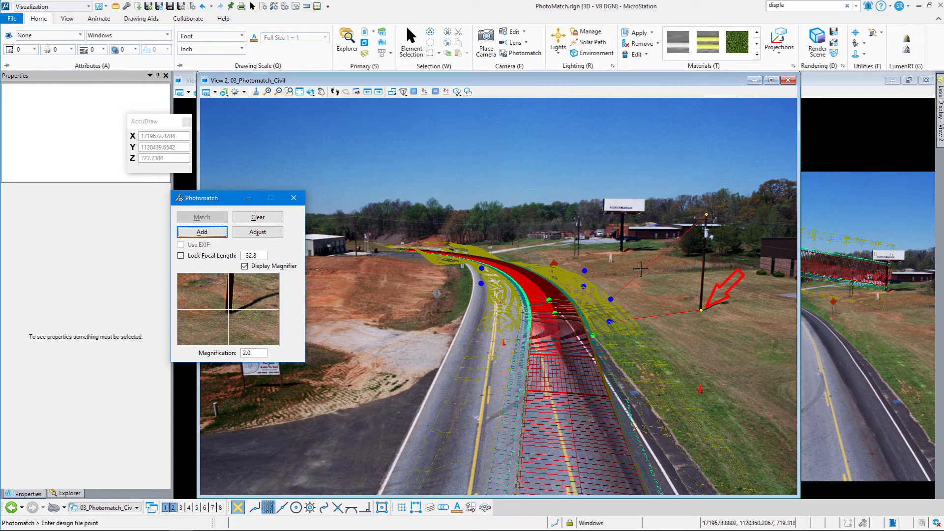
Add point pairs for the tops of the two distant power poles, linking each model point to its pole in the photo.
left_click(584, 270)
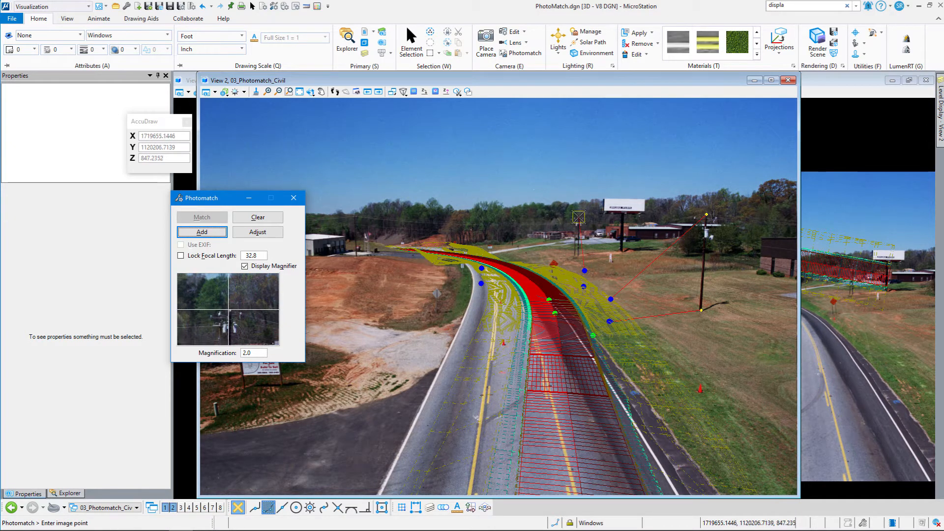
left_click(579, 217)
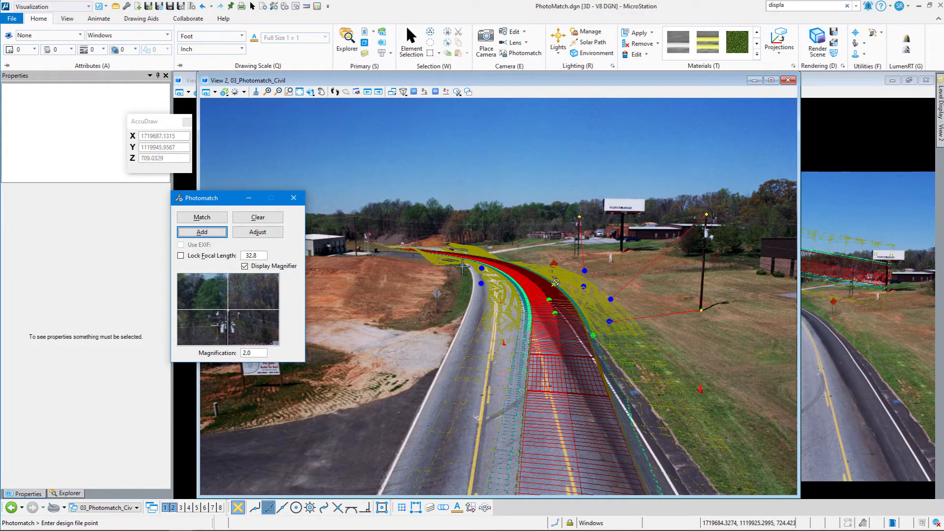
left_click(481, 267)
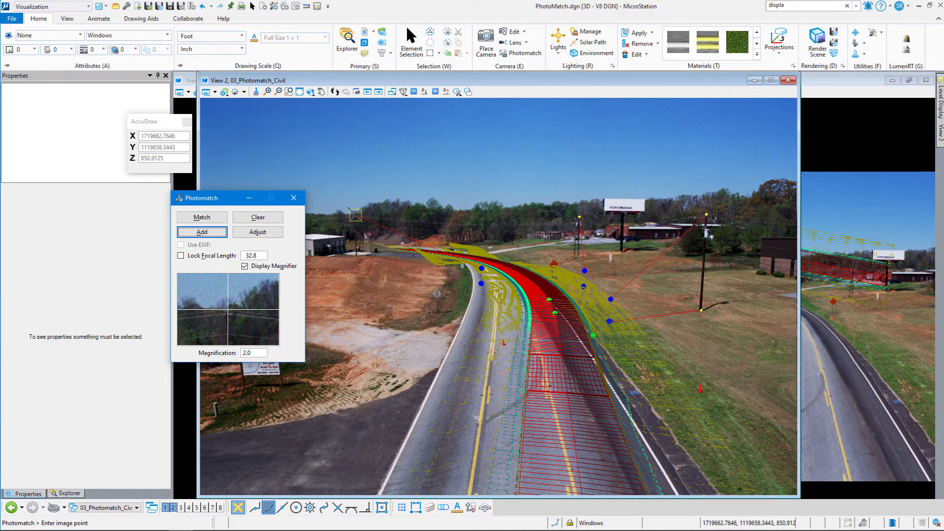
left_click(356, 215)
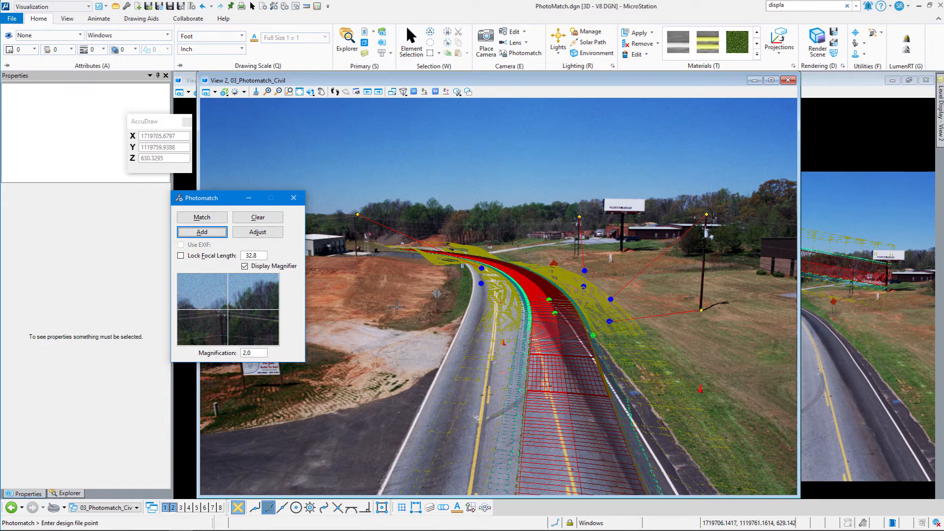
Pair the three green model points with the two road cones and the roadside cone in the photo, then run the match.
left_click(504, 344)
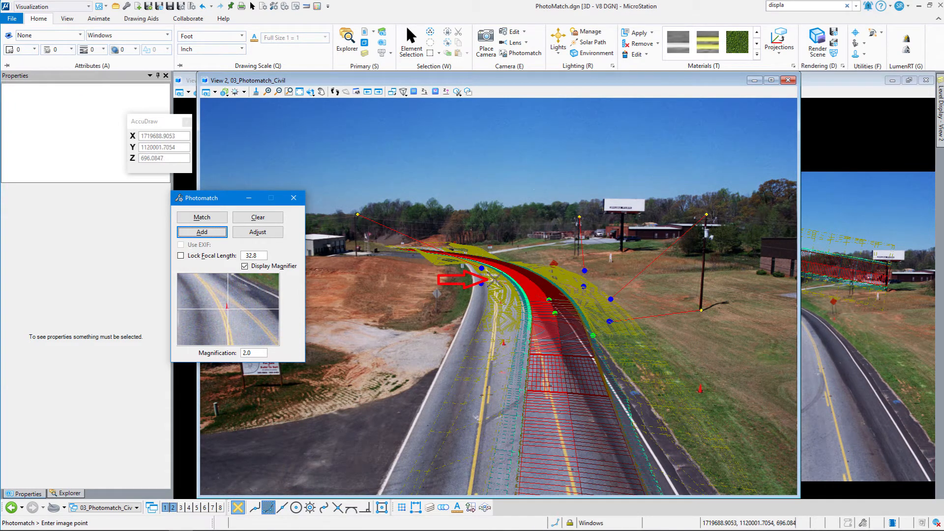
left_click(493, 280)
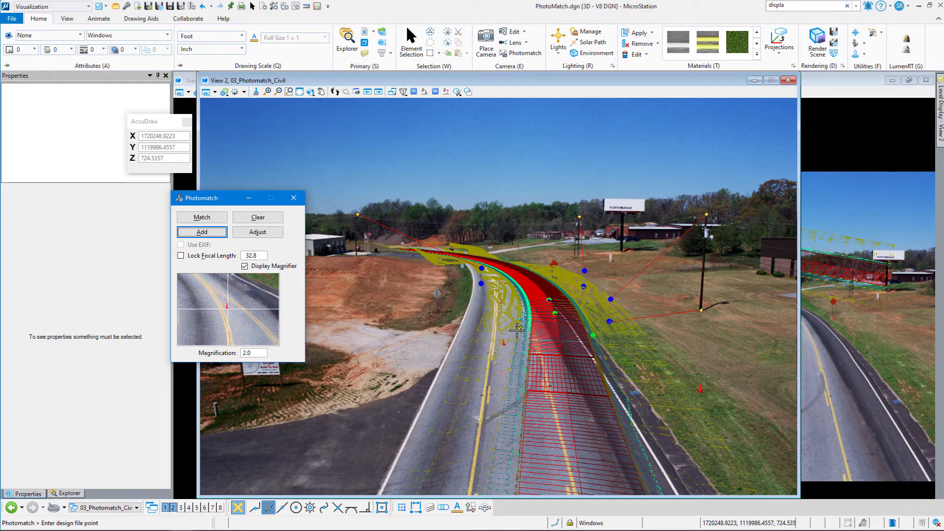
left_click(554, 312)
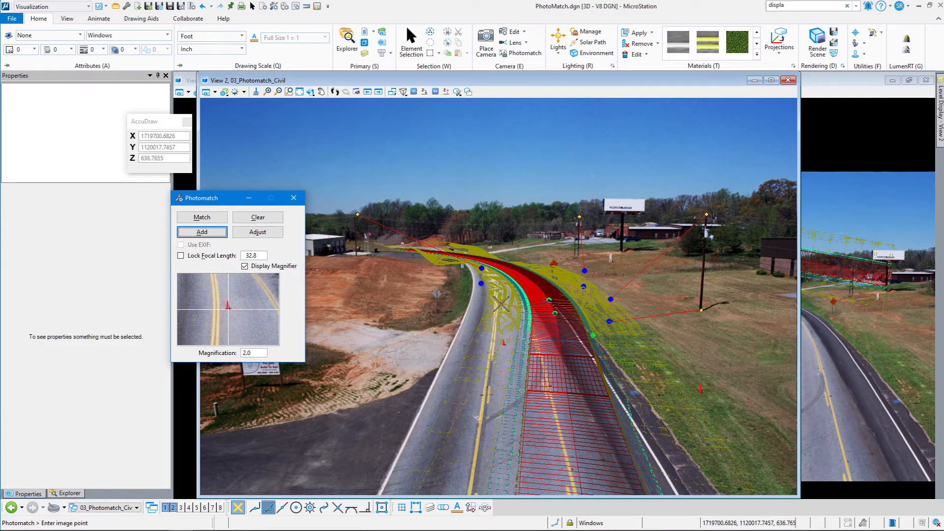
left_click(504, 343)
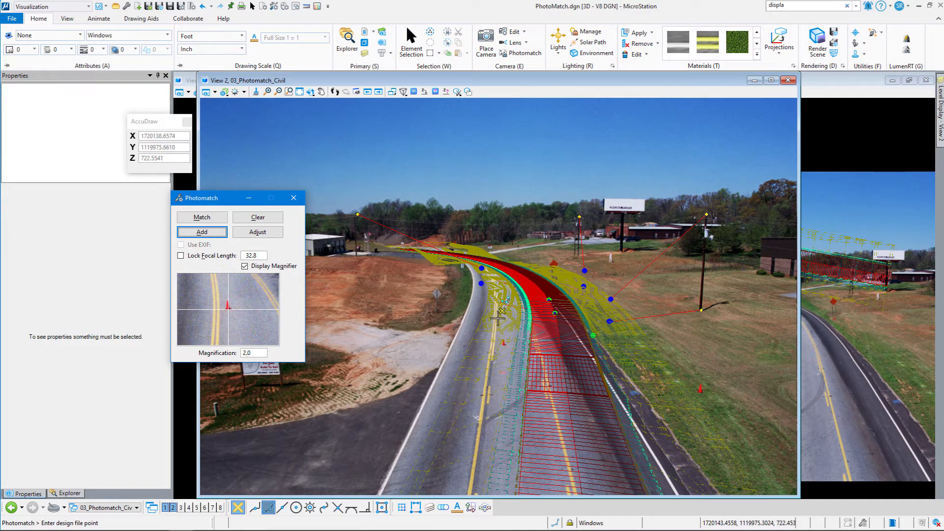
left_click(594, 334)
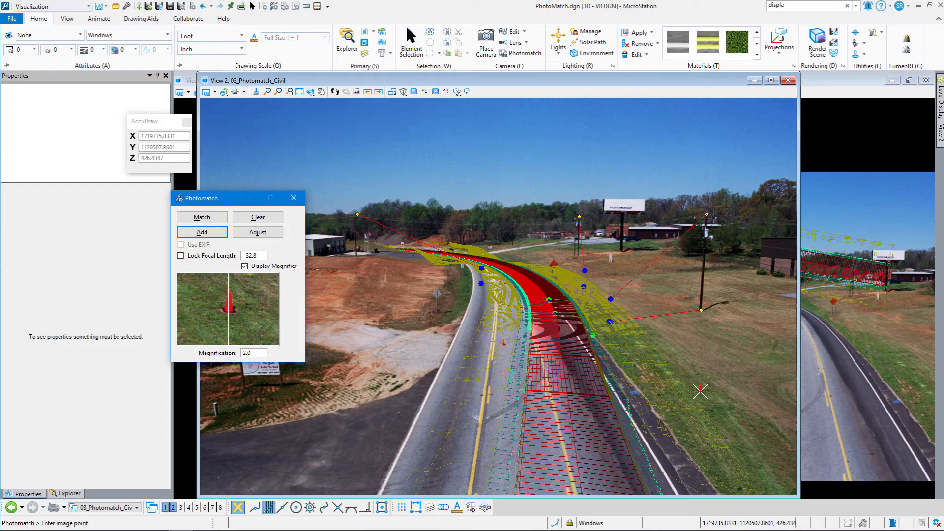
left_click(700, 391)
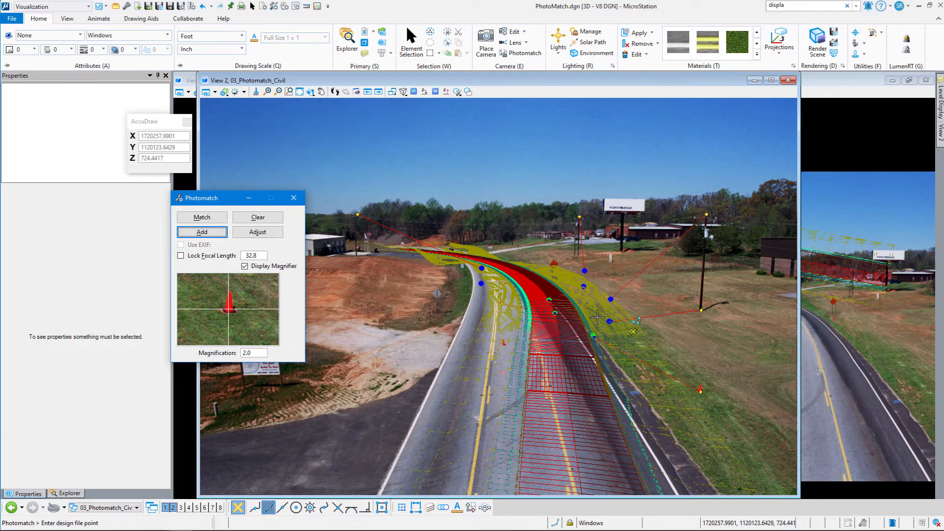
left_click(201, 217)
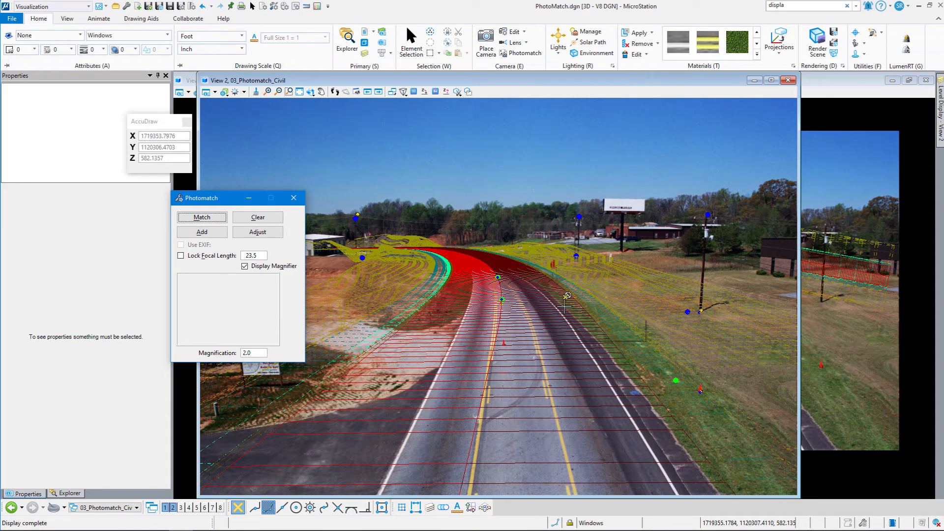
Add another point pair from the green roadside model point to the roadside cone's base and match the view again.
left_click(201, 233)
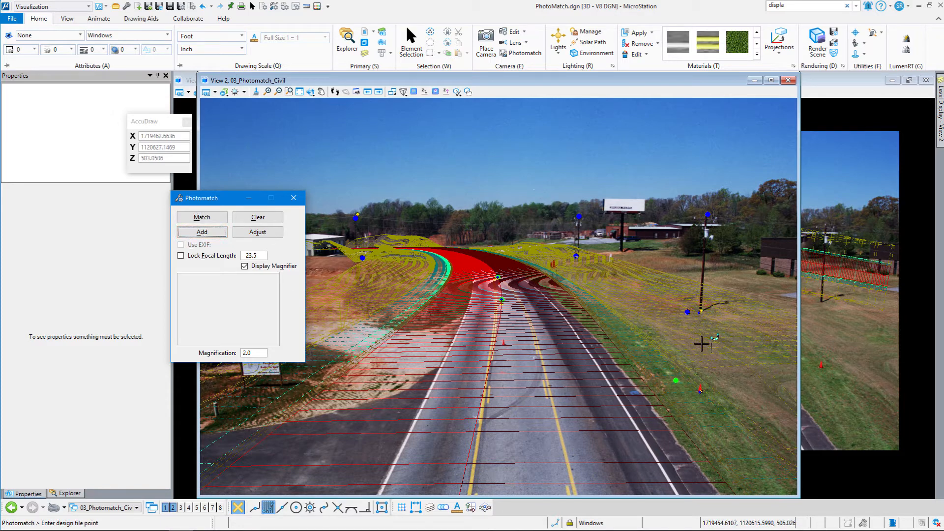
left_click(687, 311)
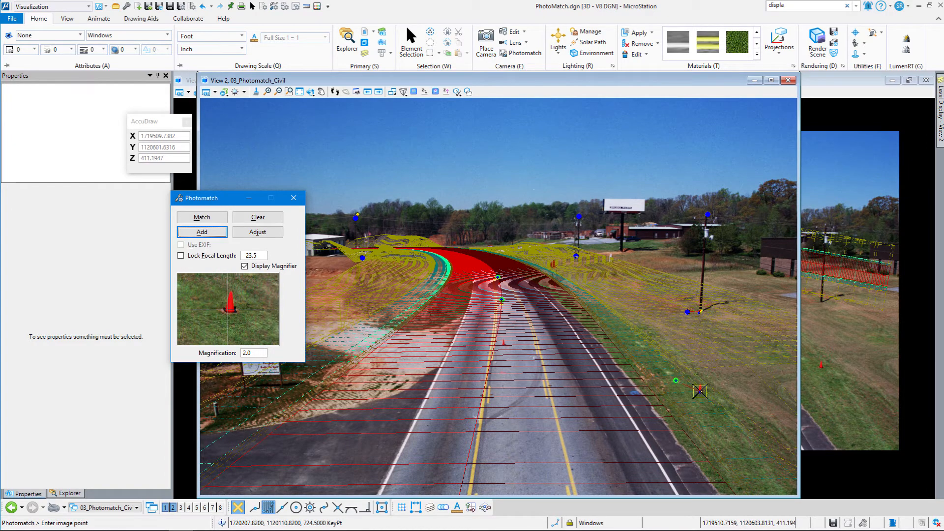
left_click(202, 217)
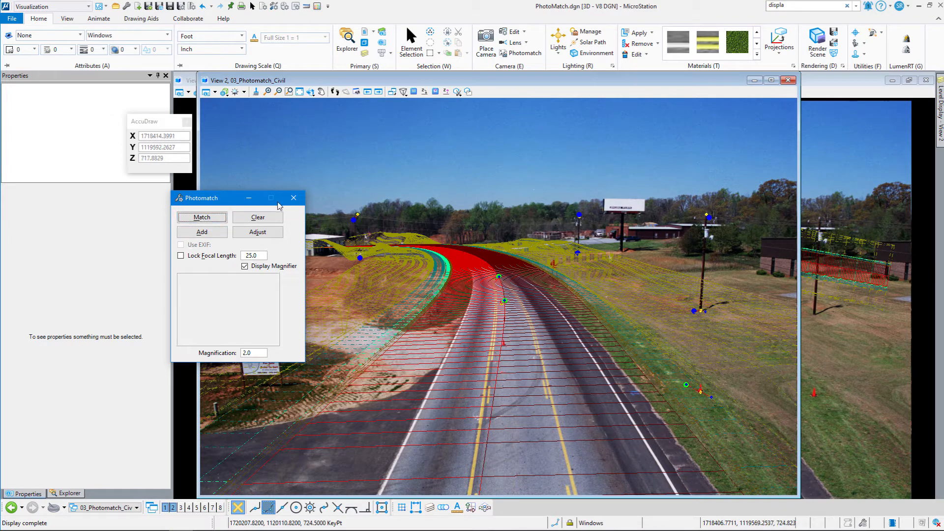
In Raster Manager, turn off the display of phmatch_civil.jpg in every view except View 2.
left_click(293, 198)
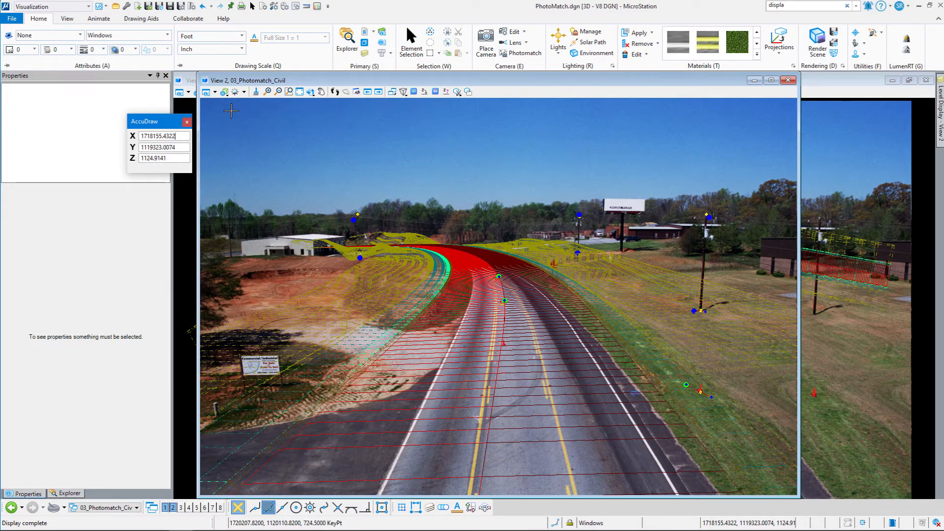
left_click(374, 33)
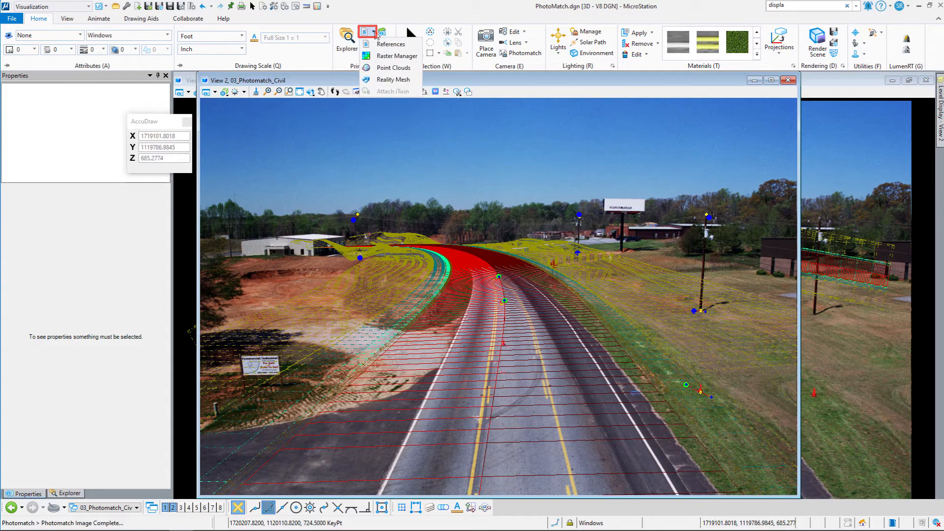
left_click(397, 55)
left_click(324, 202)
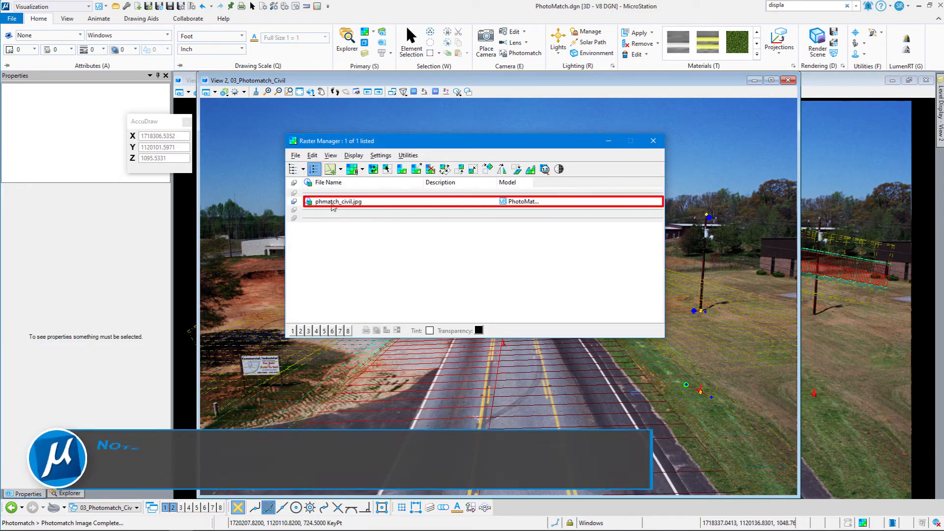
left_click_drag(216, 202, 129, 202)
left_click(348, 331)
left_click(340, 332)
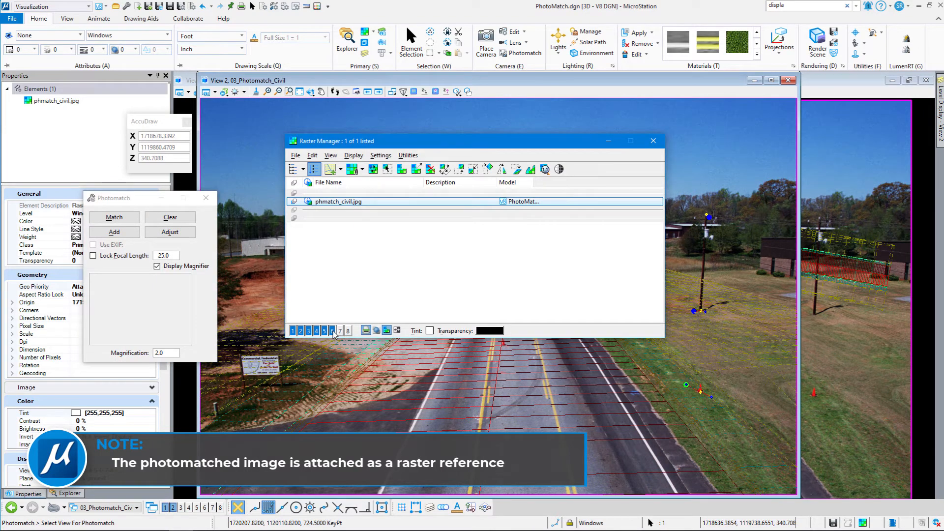
left_click(332, 332)
left_click(324, 331)
left_click(316, 331)
left_click(308, 332)
left_click(293, 331)
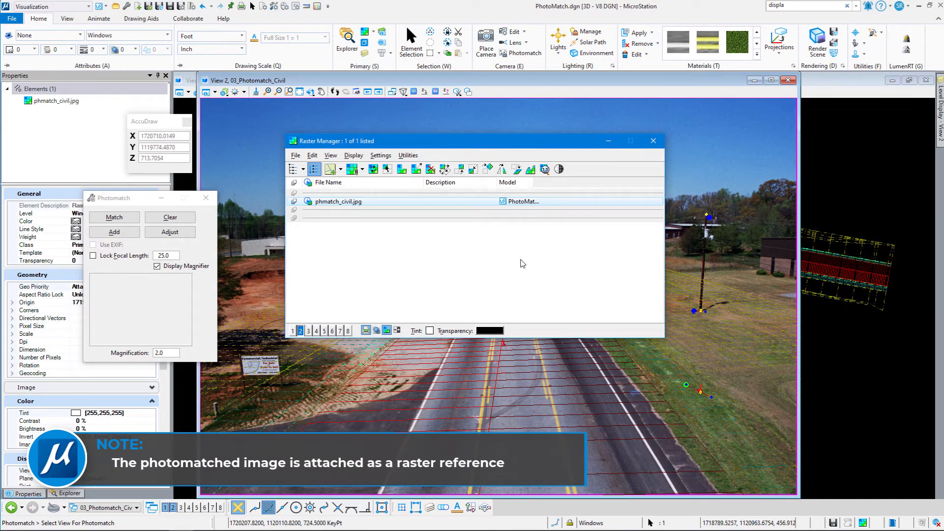
left_click(653, 141)
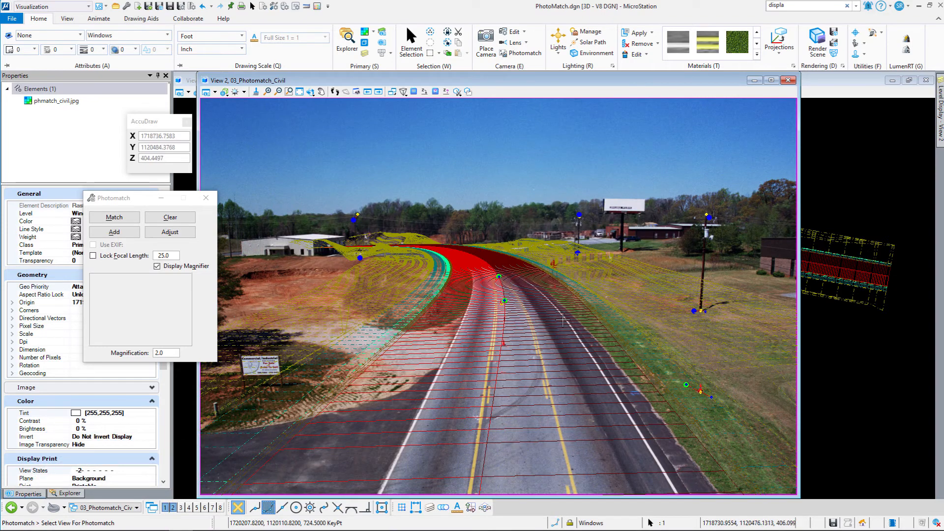
Set View 2's display style to Smooth with Shadows, moving the Photomatch dialog clear of the view.
left_click_drag(127, 198, 74, 213)
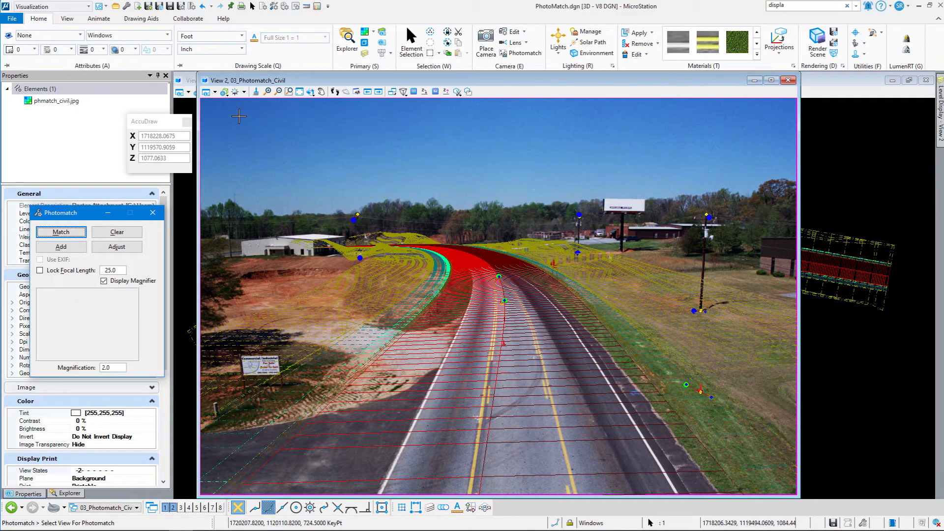
left_click(225, 92)
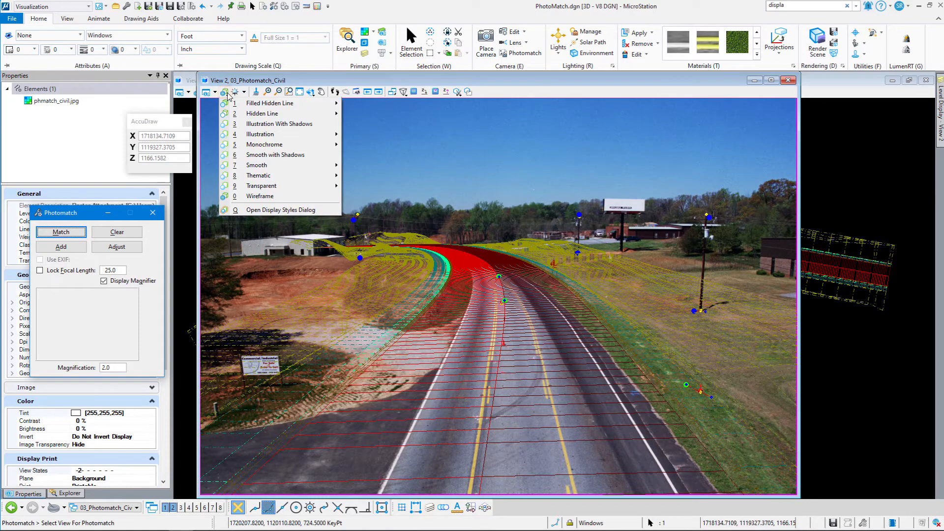
left_click(281, 156)
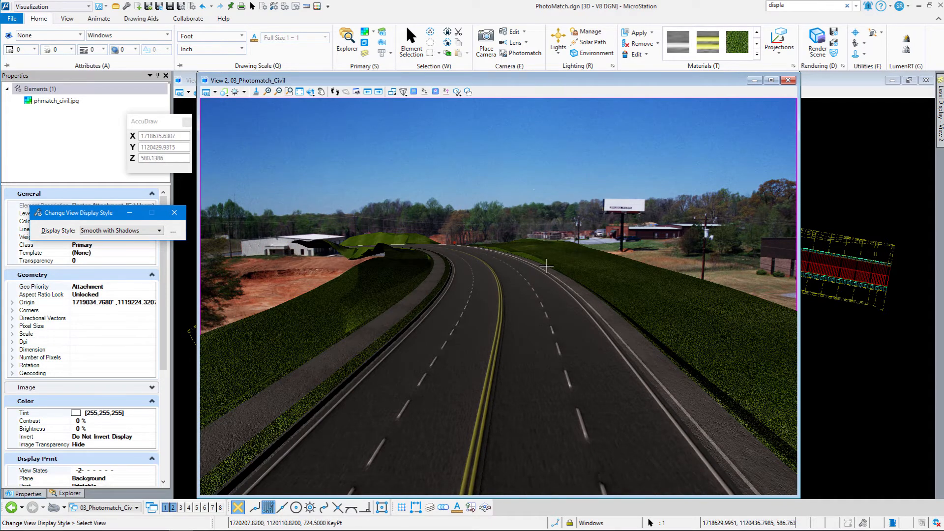
Turn on the Tree and Leaves levels in View 2.
left_click(940, 118)
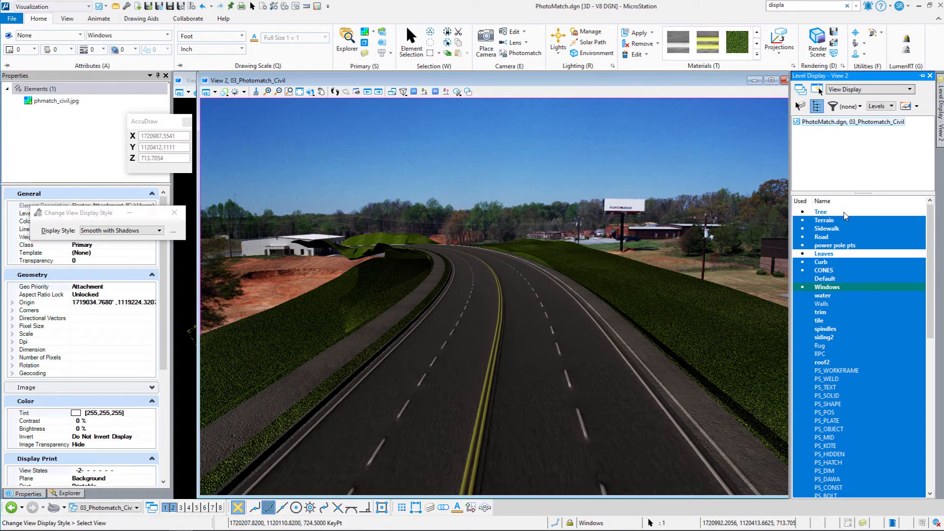
left_click(843, 213)
left_click(842, 253)
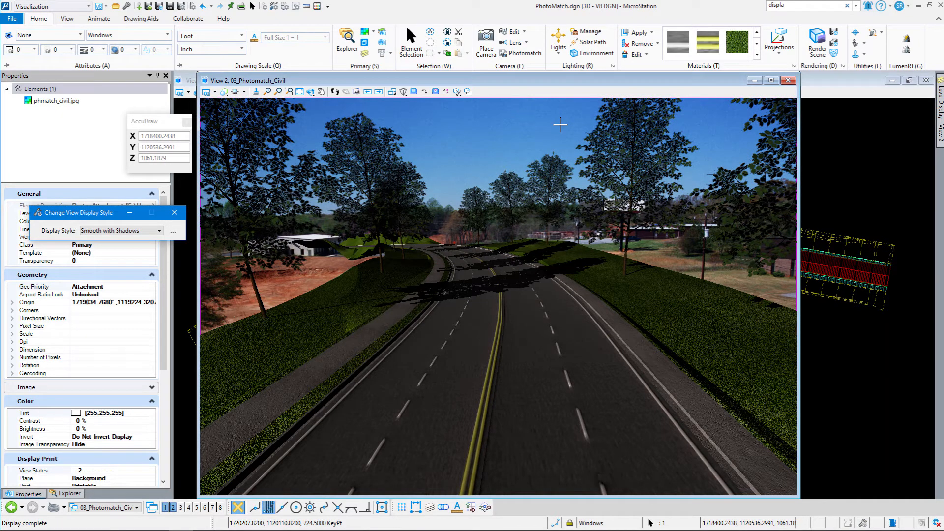
Raise View 2's display brightness slightly, leaving Default Lighting off.
left_click(244, 92)
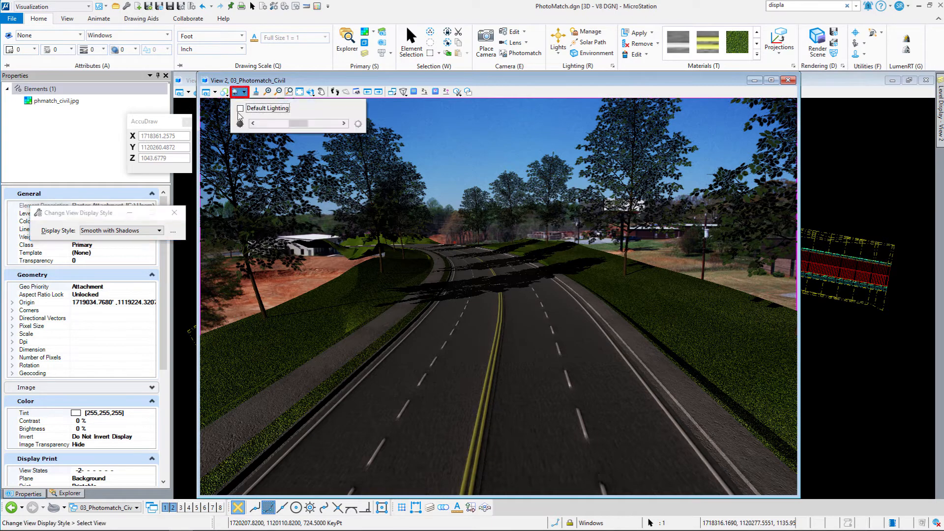
left_click_drag(297, 125, 304, 126)
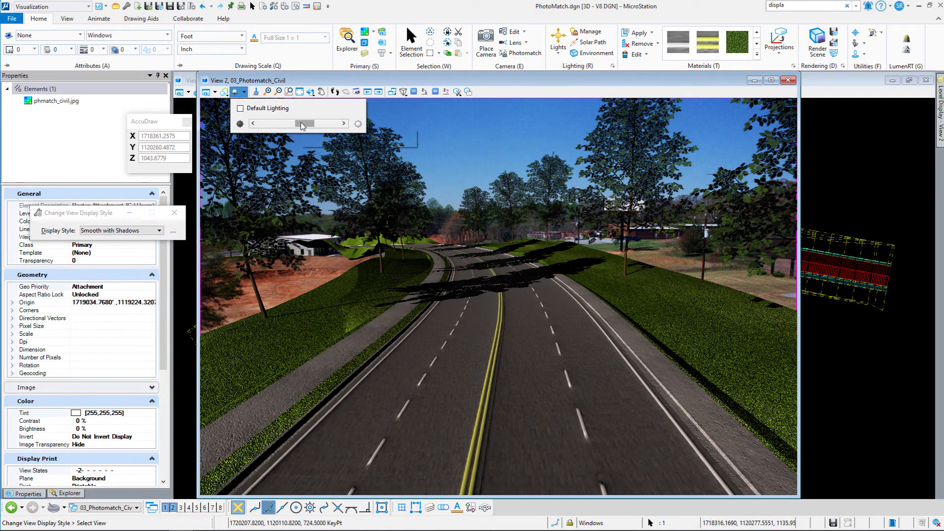
left_click(431, 116)
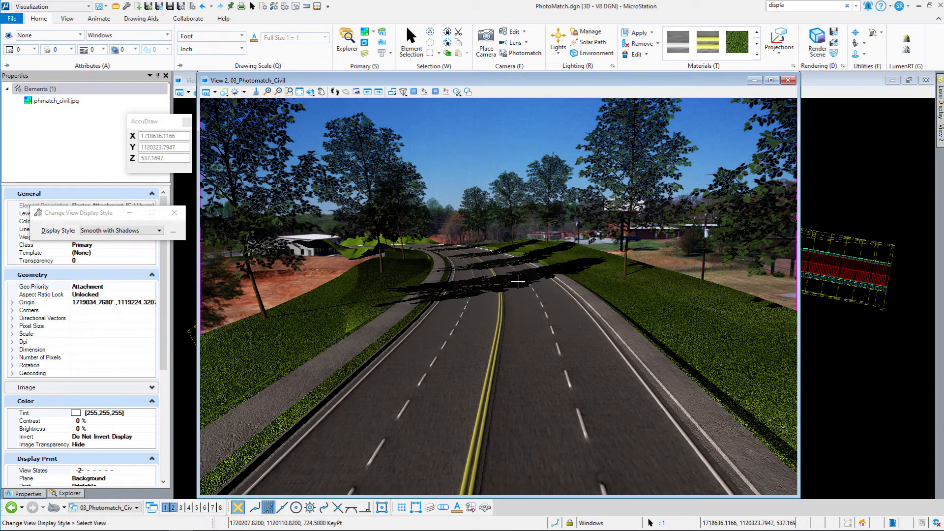
Look over View 2's Define Camera settings and the match and adjust options of Photomatch.
left_click(513, 33)
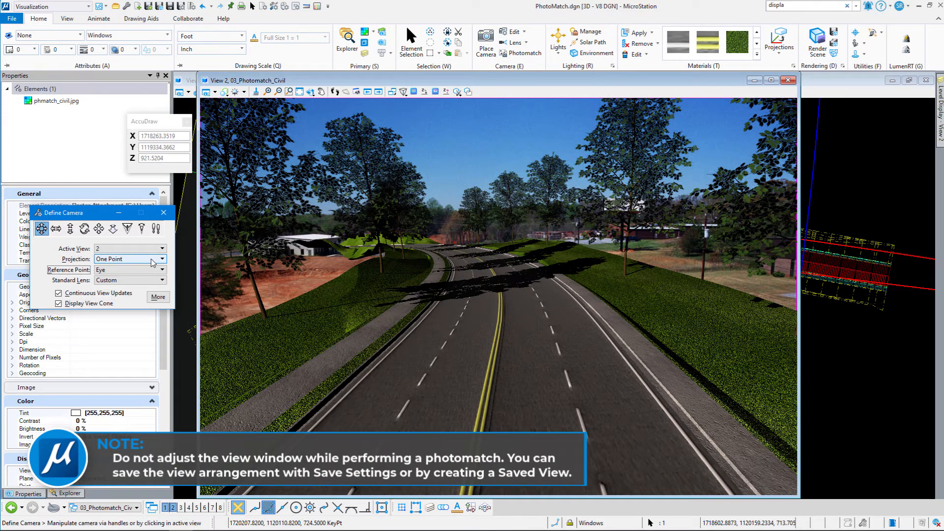
left_click(163, 213)
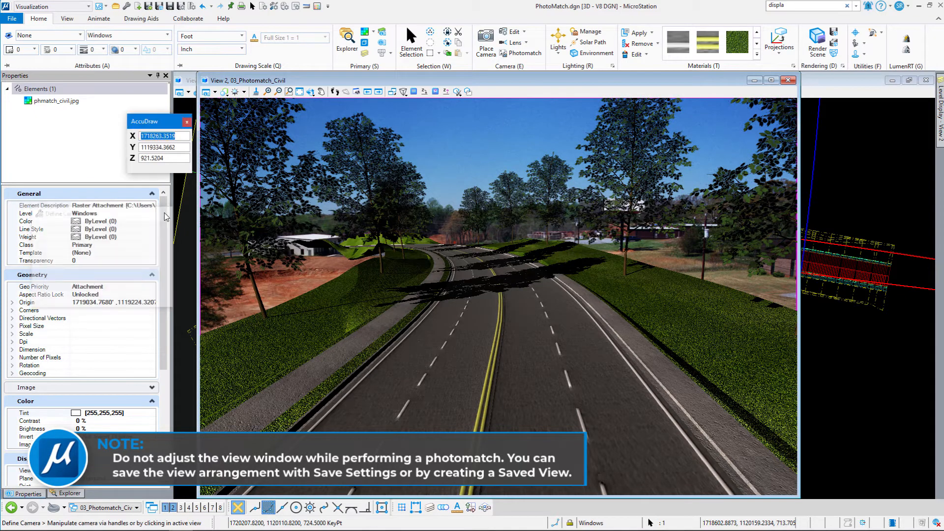
left_click(522, 53)
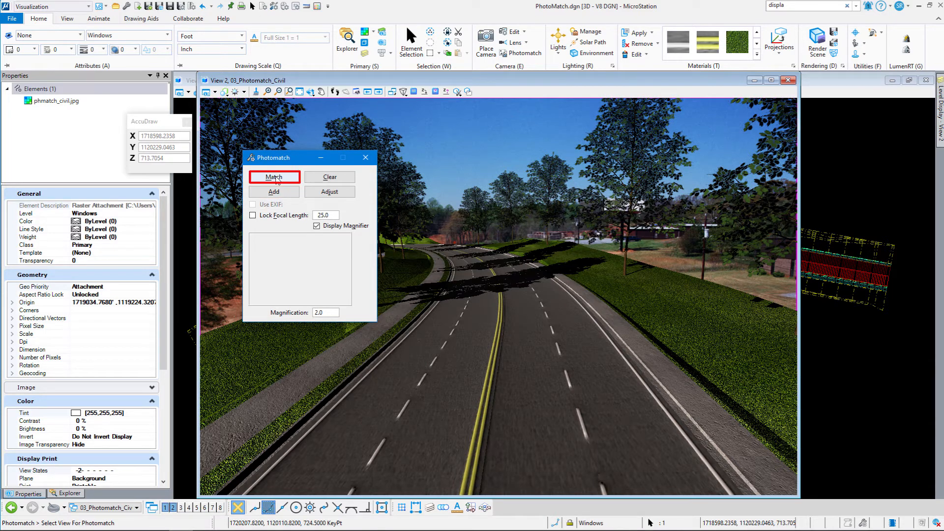
left_click(330, 192)
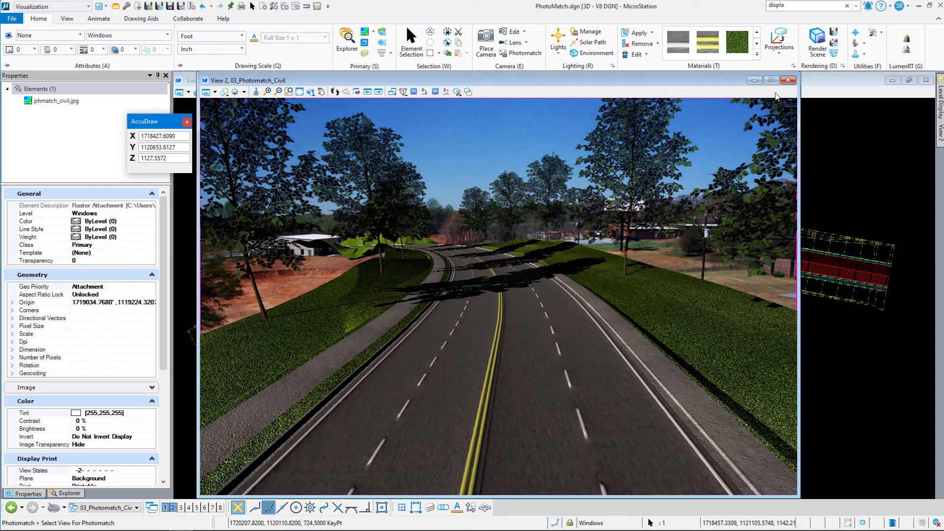
Examine the background of the existing Vue rendering of View 2 and close the rendering window.
left_click(818, 44)
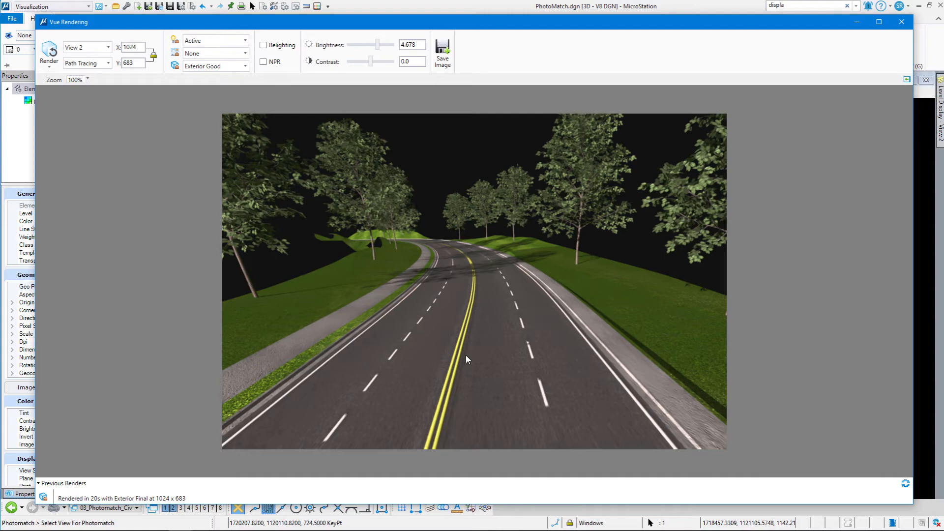
left_click(902, 23)
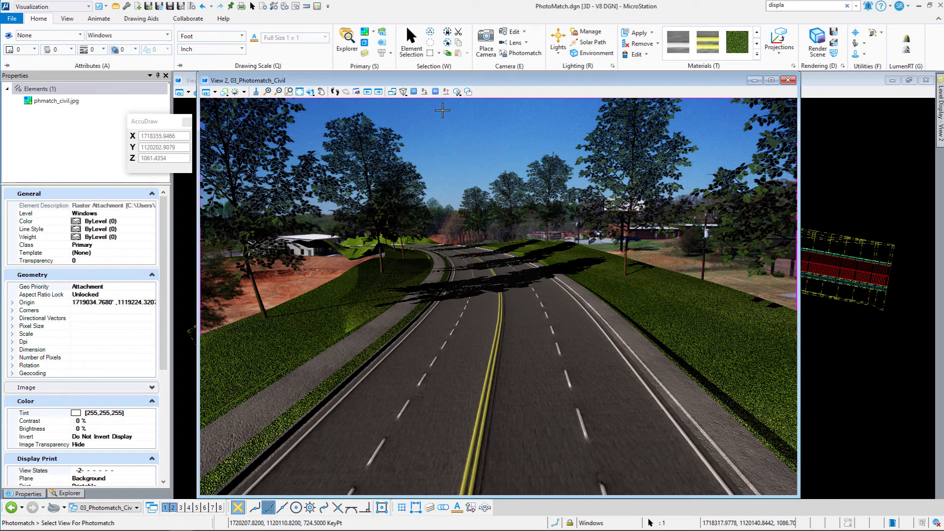
In Raster Manager, turn off the display of phmatch_civil.jpg in View 2 and close the Photomatch and Raster Manager dialogs.
left_click(413, 92)
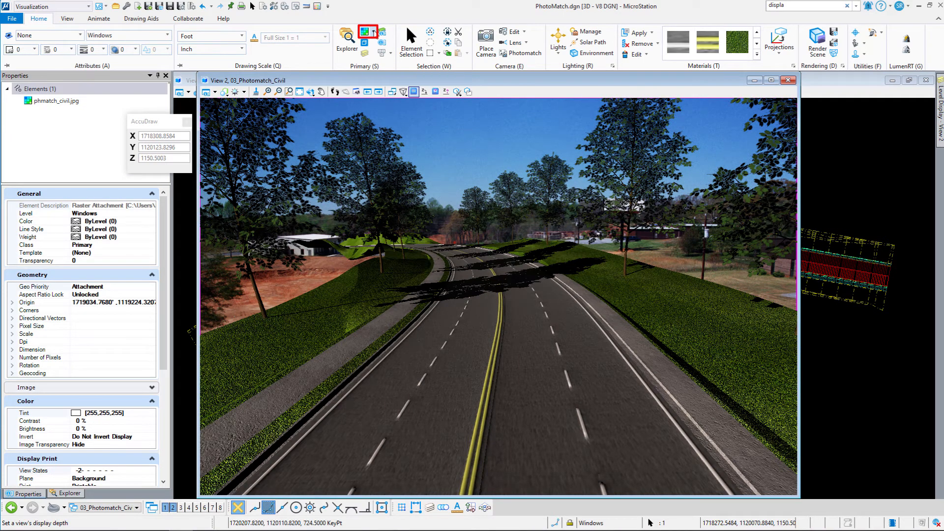
left_click(373, 32)
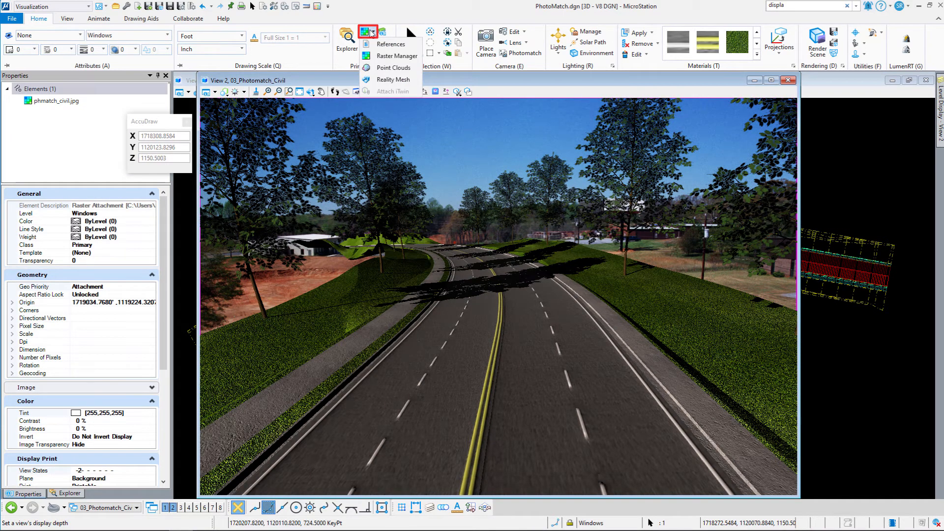
left_click(387, 56)
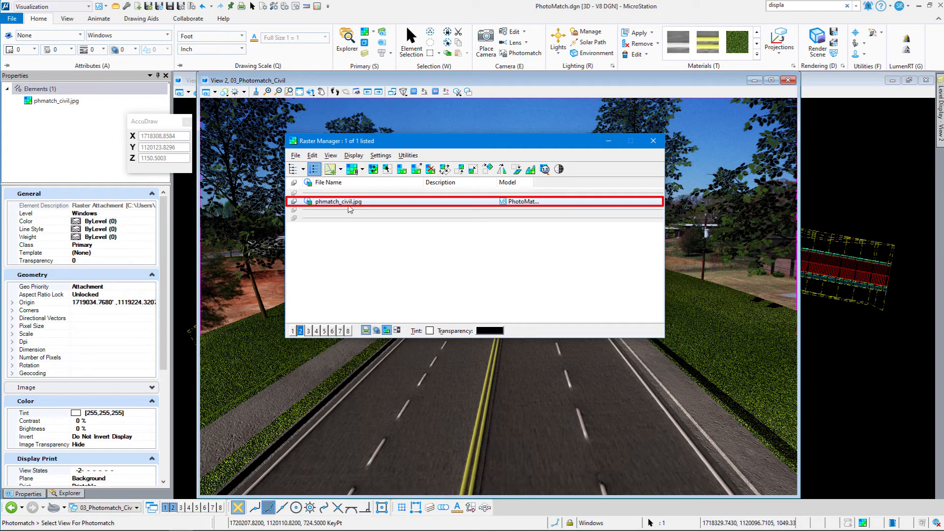
left_click(301, 332)
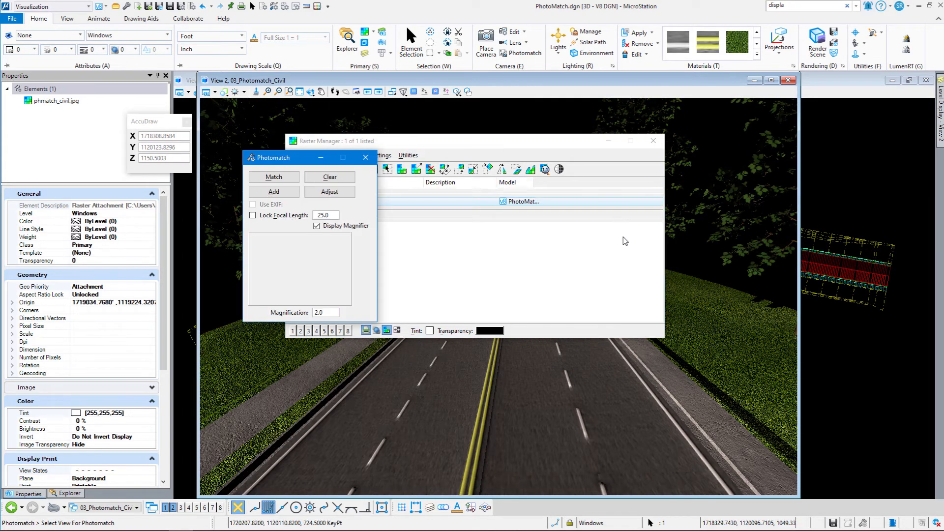
left_click(366, 158)
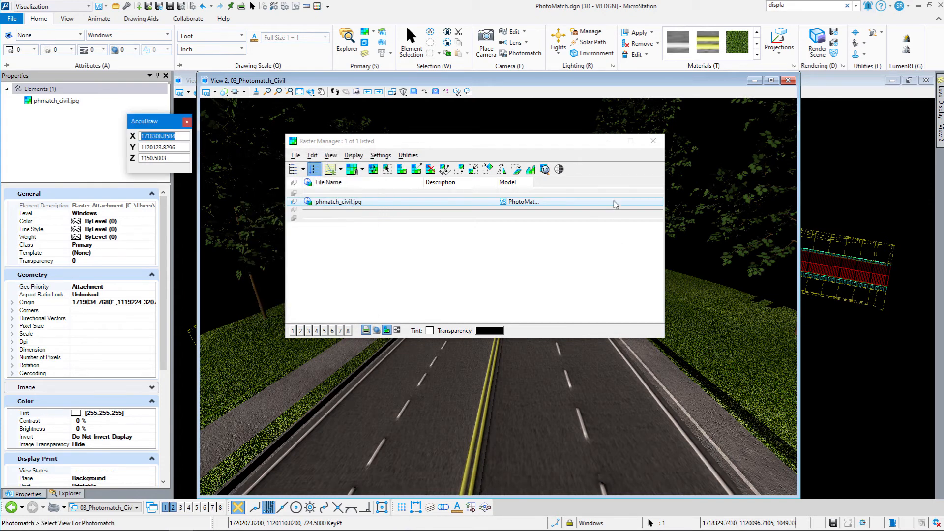
left_click(653, 141)
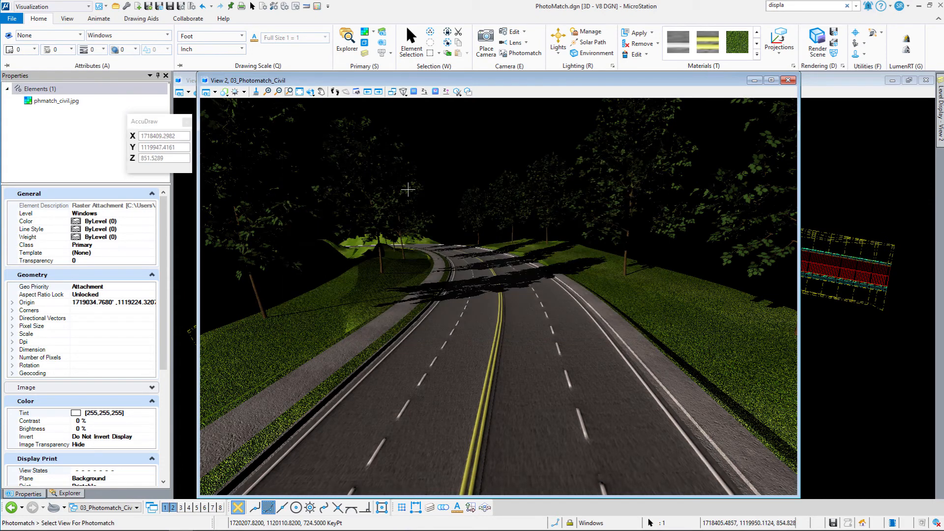
In the Views category of the design file settings, choose phmatch_civil.jpg as the background image.
left_click(10, 20)
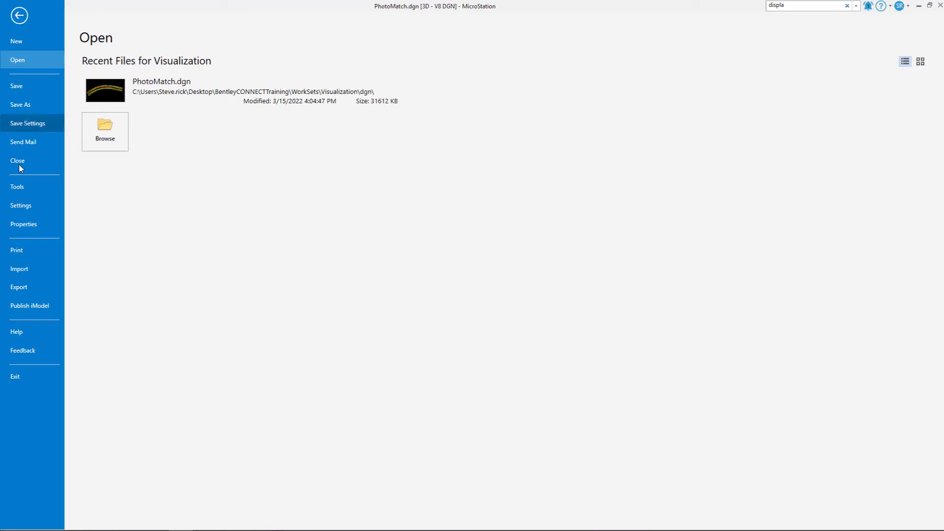
left_click(21, 206)
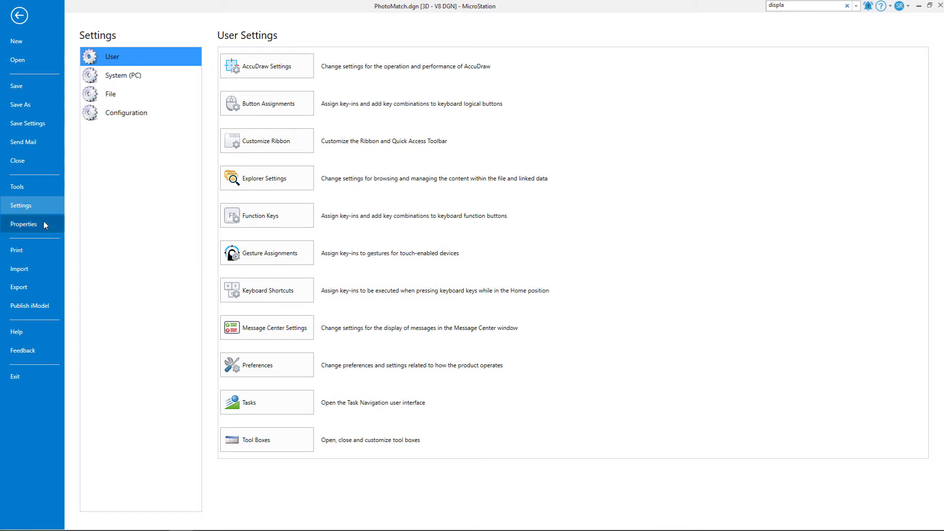
left_click(112, 96)
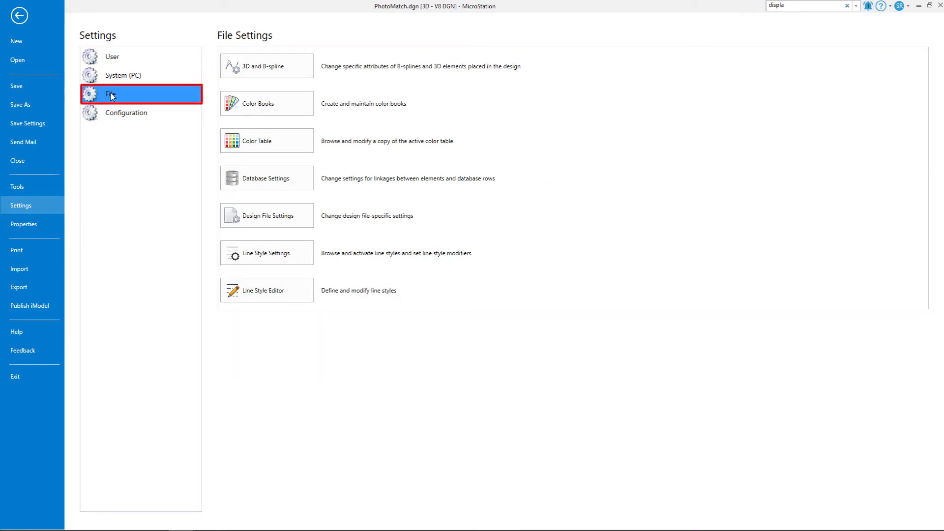
left_click(274, 217)
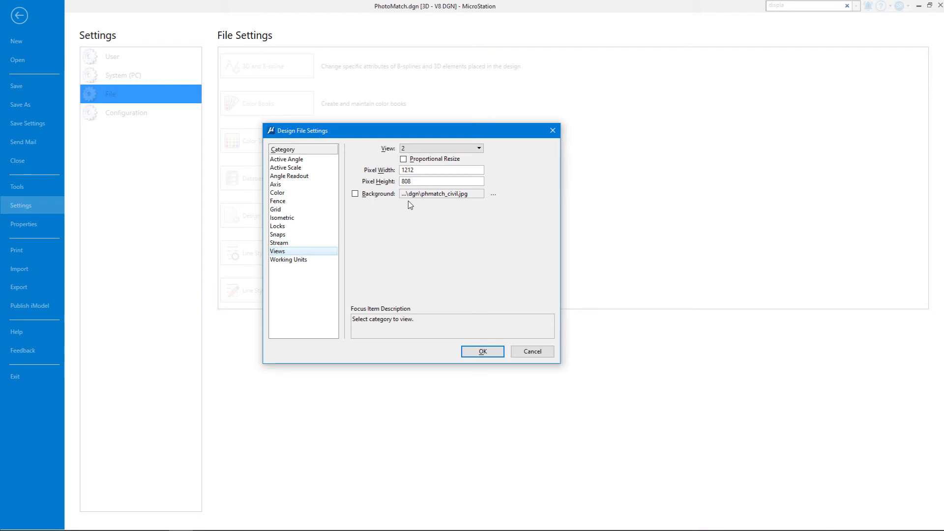
left_click(494, 194)
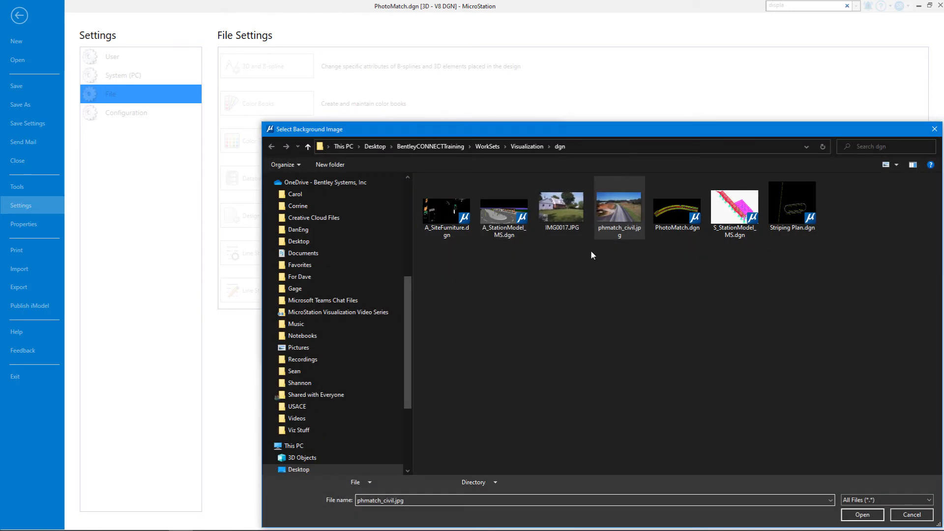
left_click(613, 212)
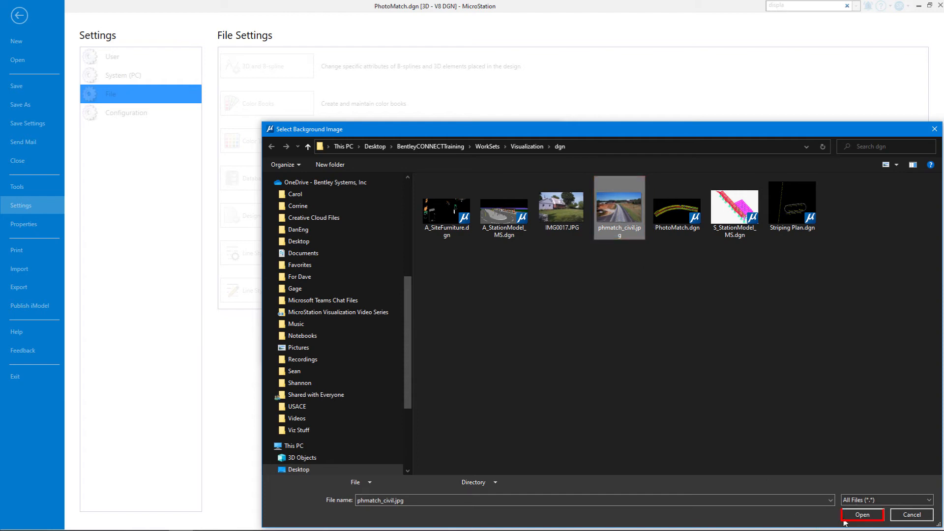
left_click(859, 515)
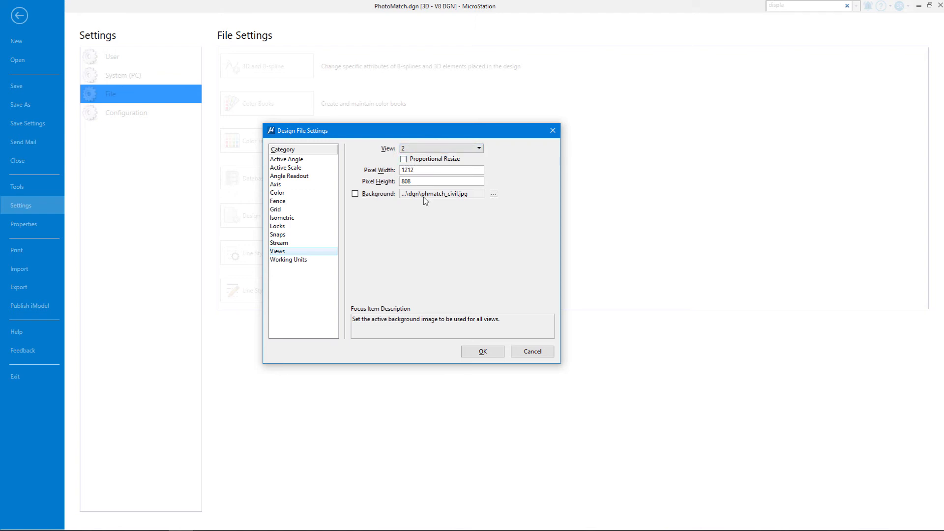
Enable the background image for View 2, accept the design file settings and return to the model.
left_click(355, 194)
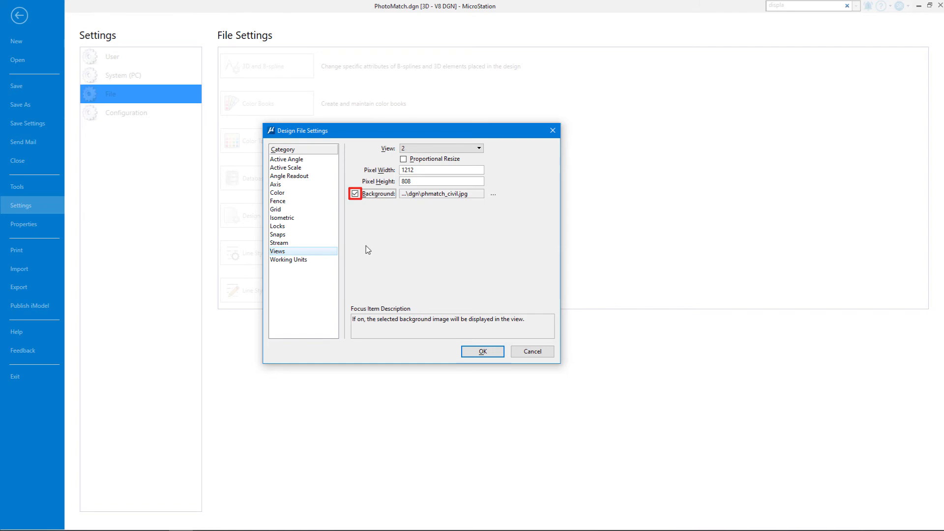
left_click(482, 351)
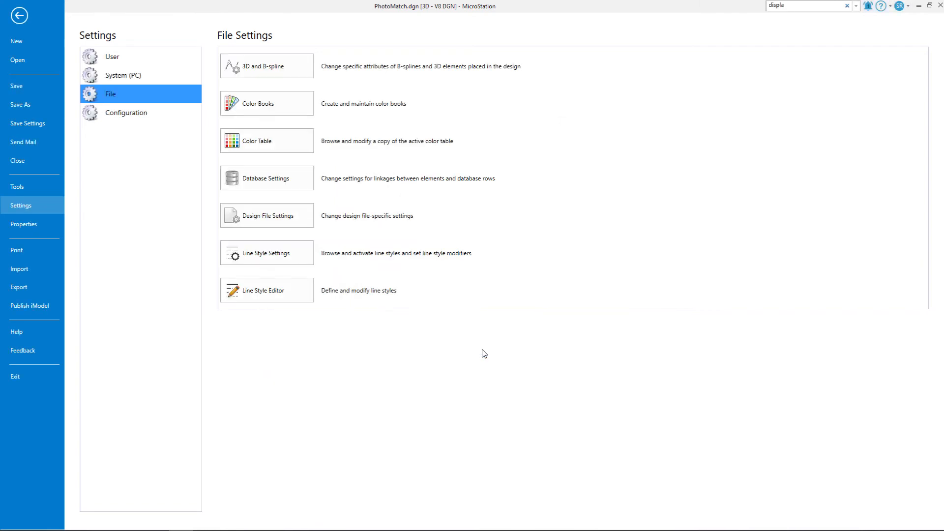
left_click(19, 17)
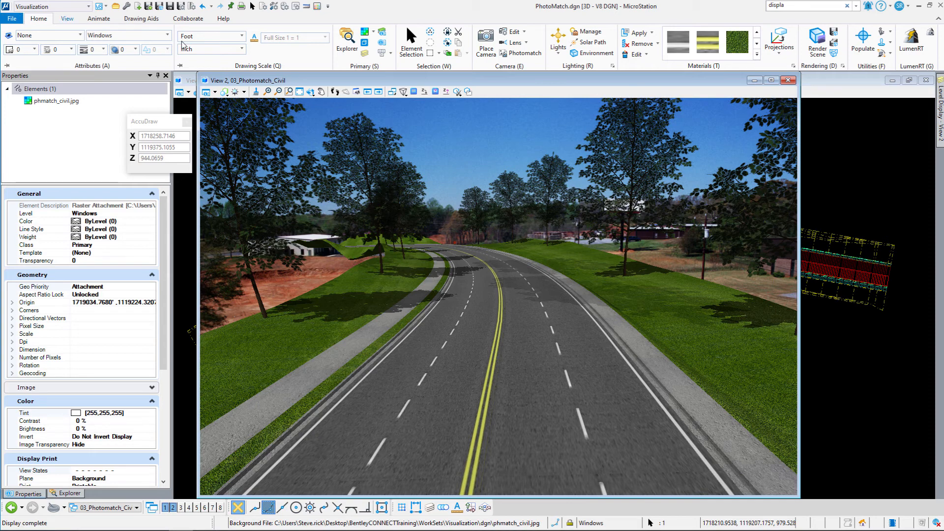
Render View 2 in Vue Rendering with the photo background and set the image brightness to 5.723.
left_click(413, 92)
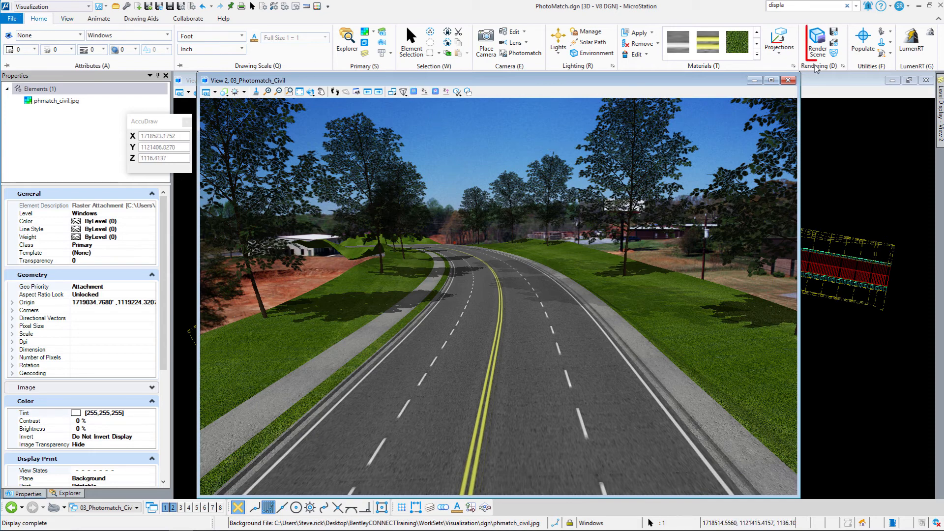
left_click(817, 42)
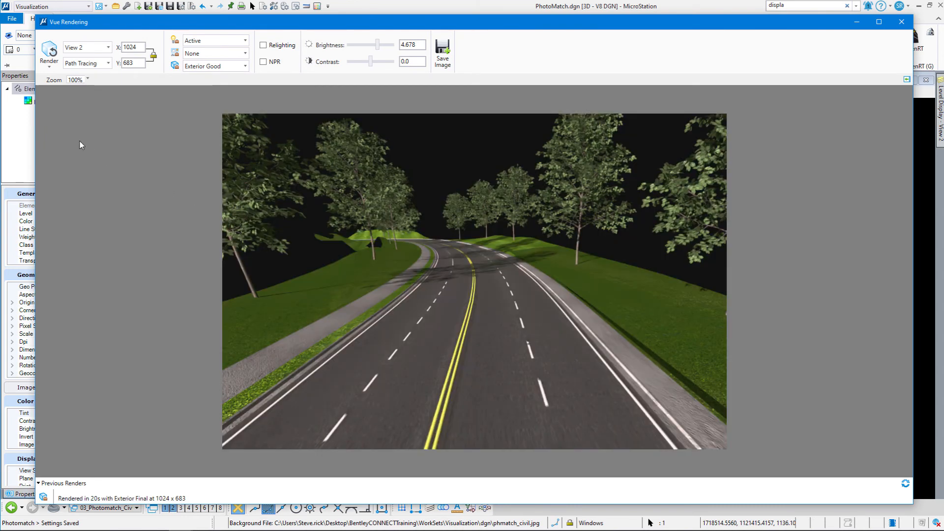
left_click(49, 50)
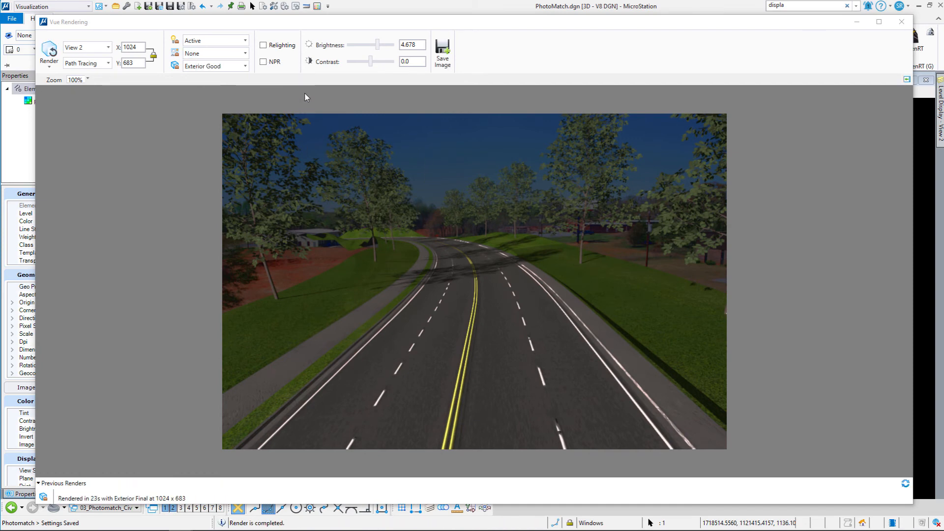
left_click_drag(377, 47, 377, 48)
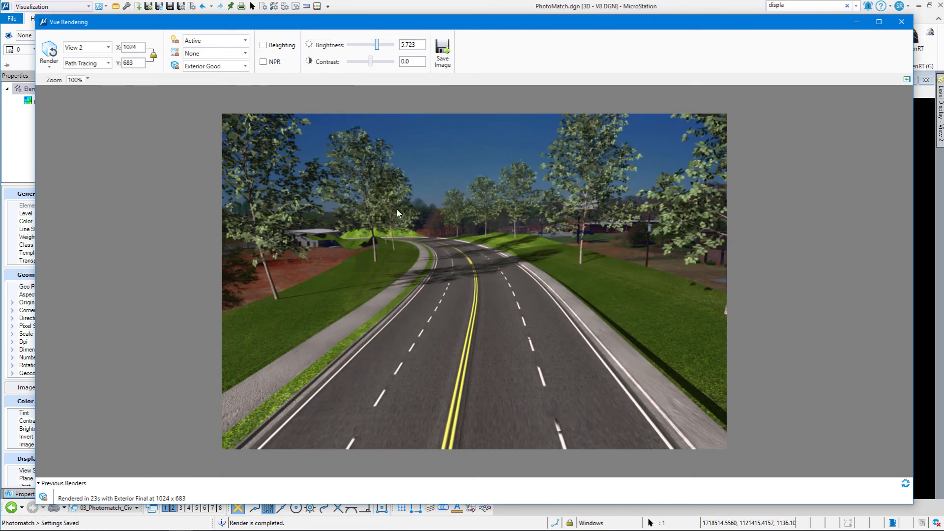